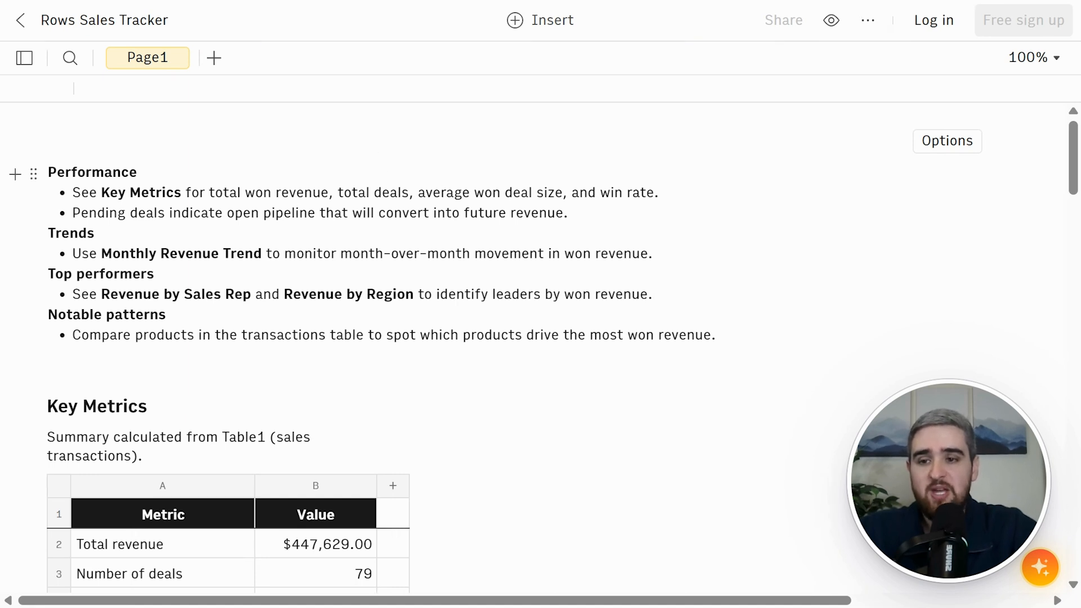
- Examine the Rows Sales Tracker page from its key metrics through the revenue charts to the Table1 transactions
scroll(591, 393, down, 4)
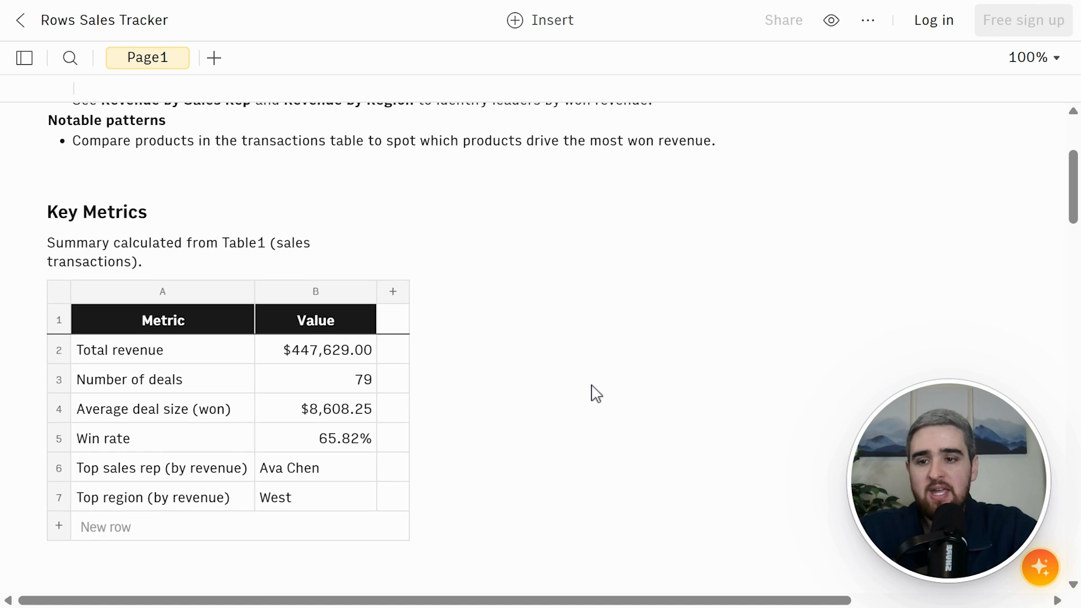
scroll(591, 393, down, 2)
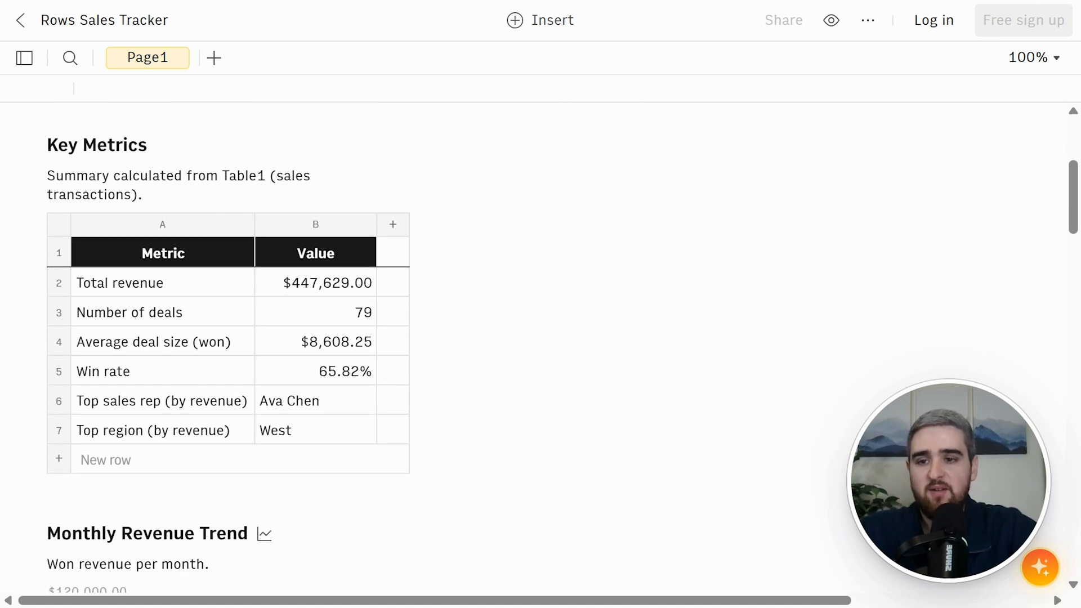
scroll(590, 393, down, 5)
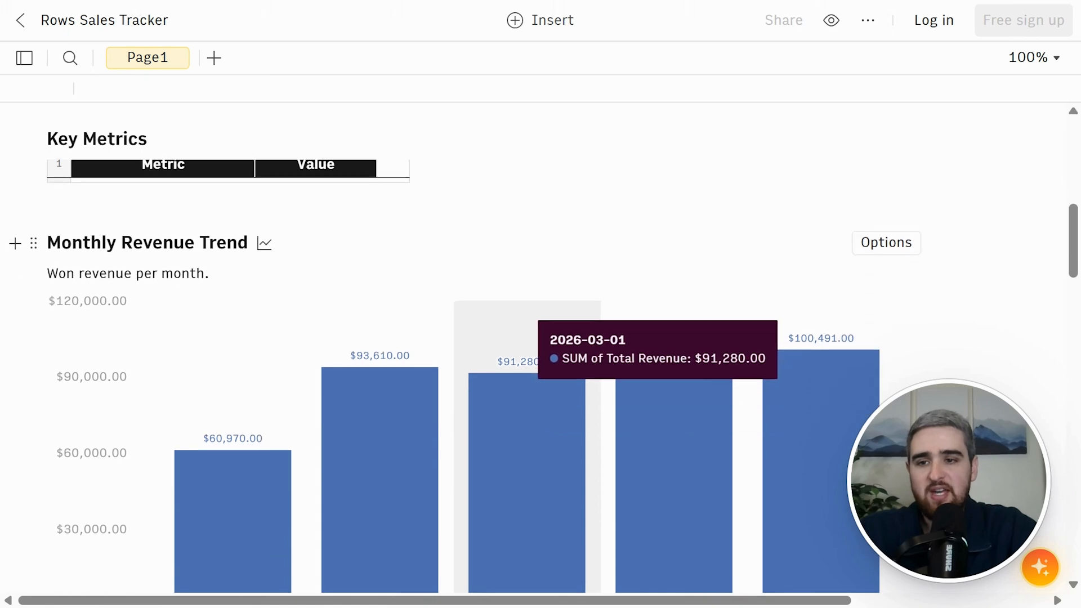
scroll(591, 393, down, 2)
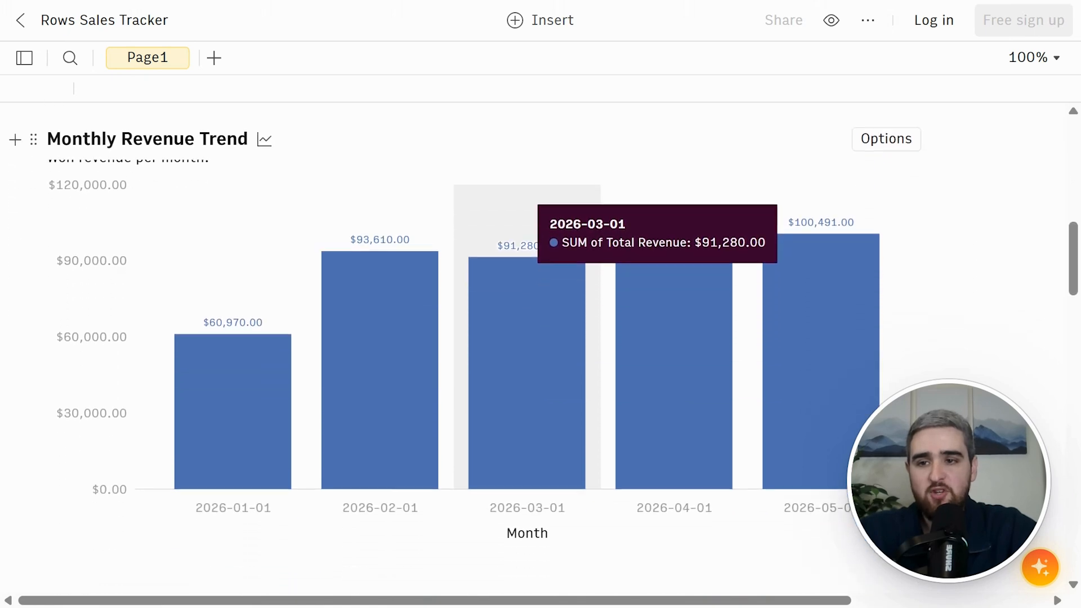
scroll(590, 393, down, 7)
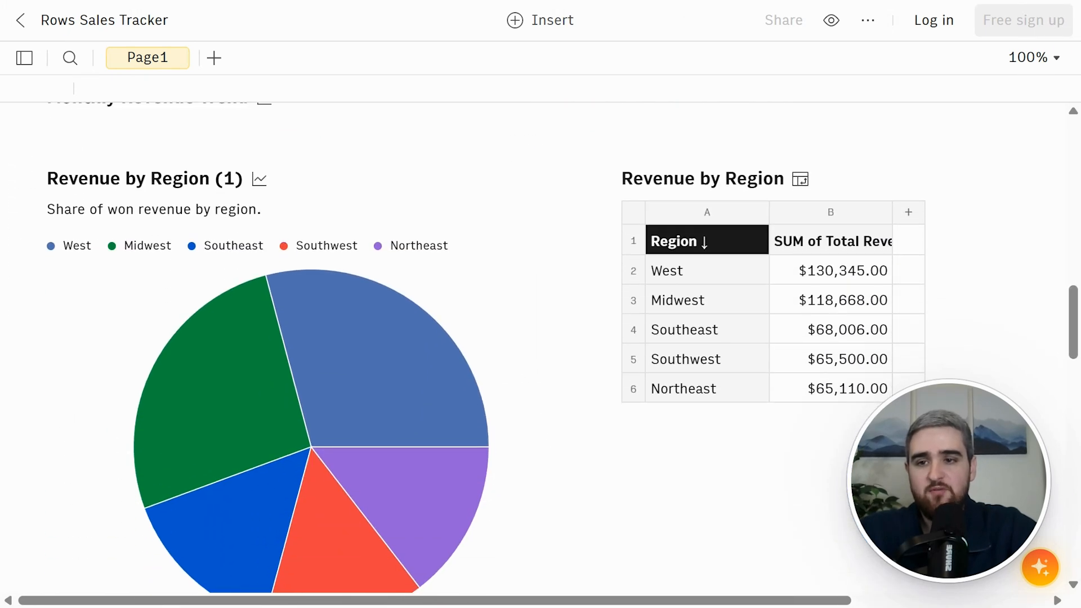
scroll(544, 341, down, 8)
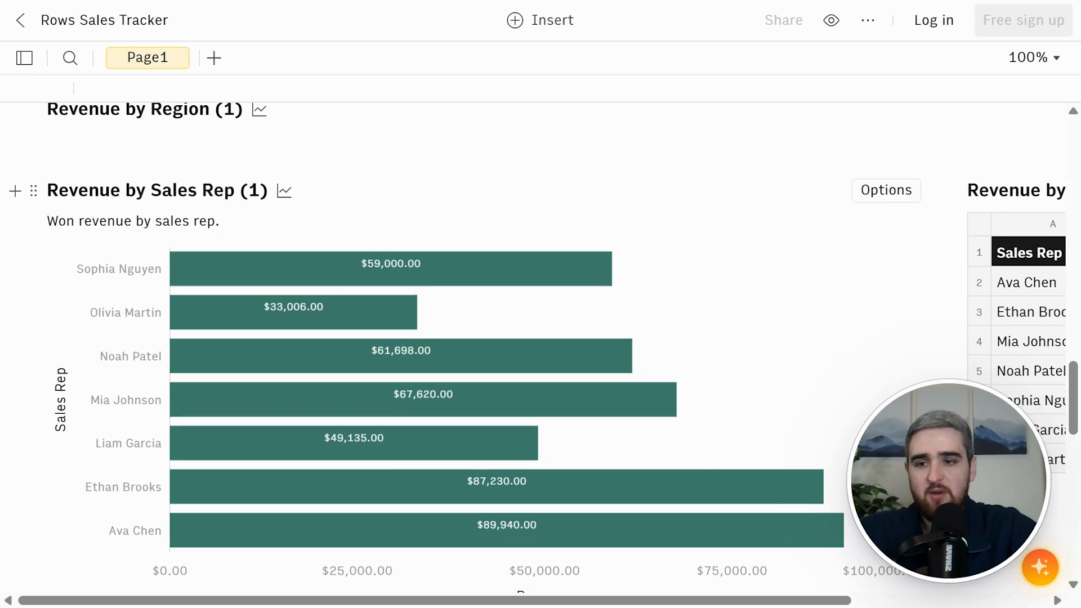
scroll(544, 341, down, 9)
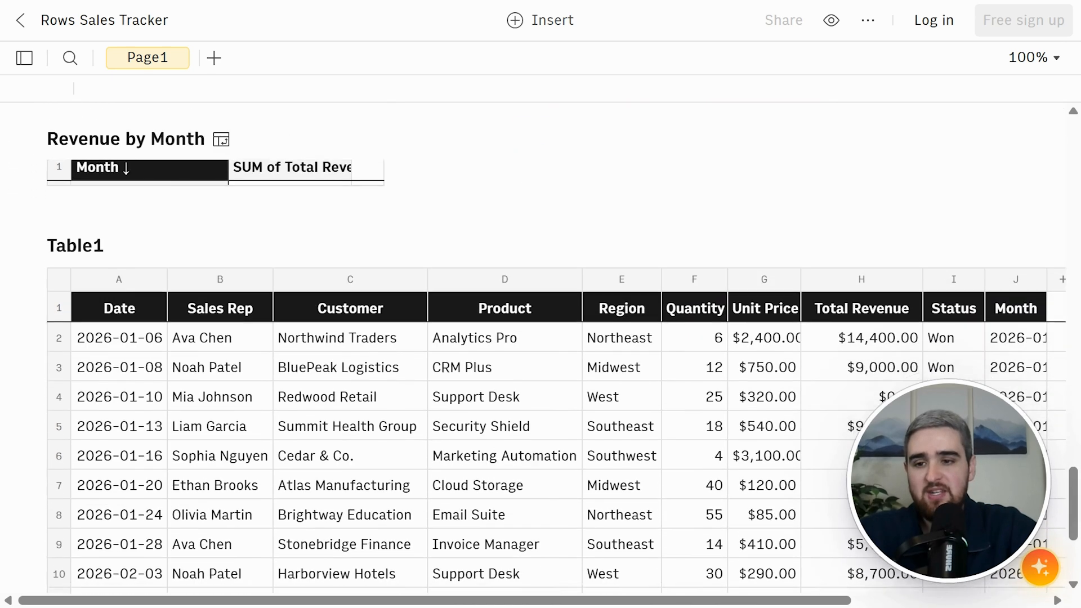
scroll(544, 342, down, 2)
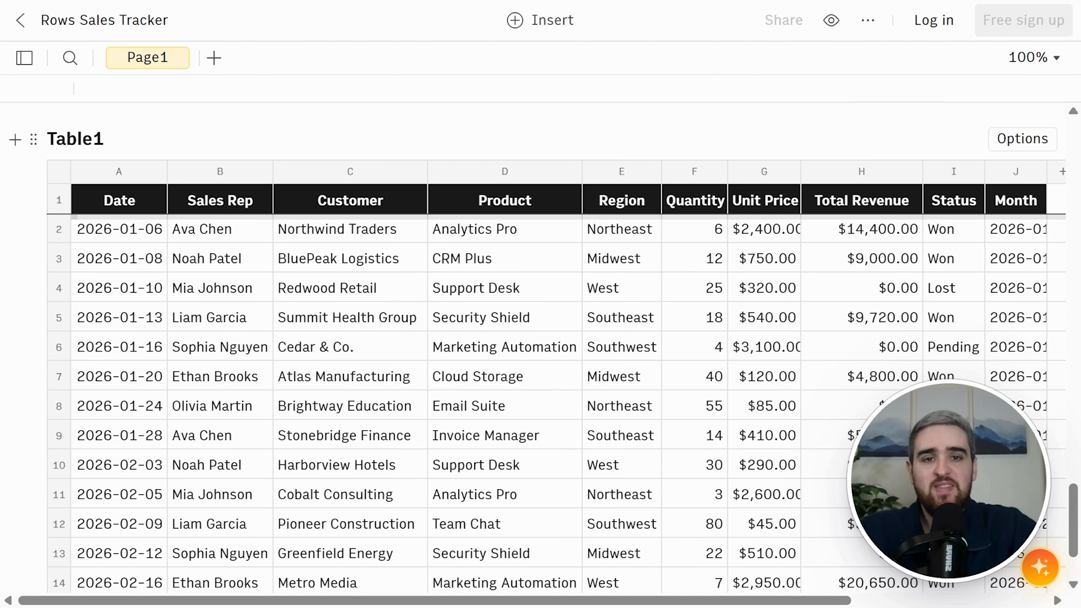
- Download the Rows Sales Tracker spreadsheet as XLSX
click(871, 24)
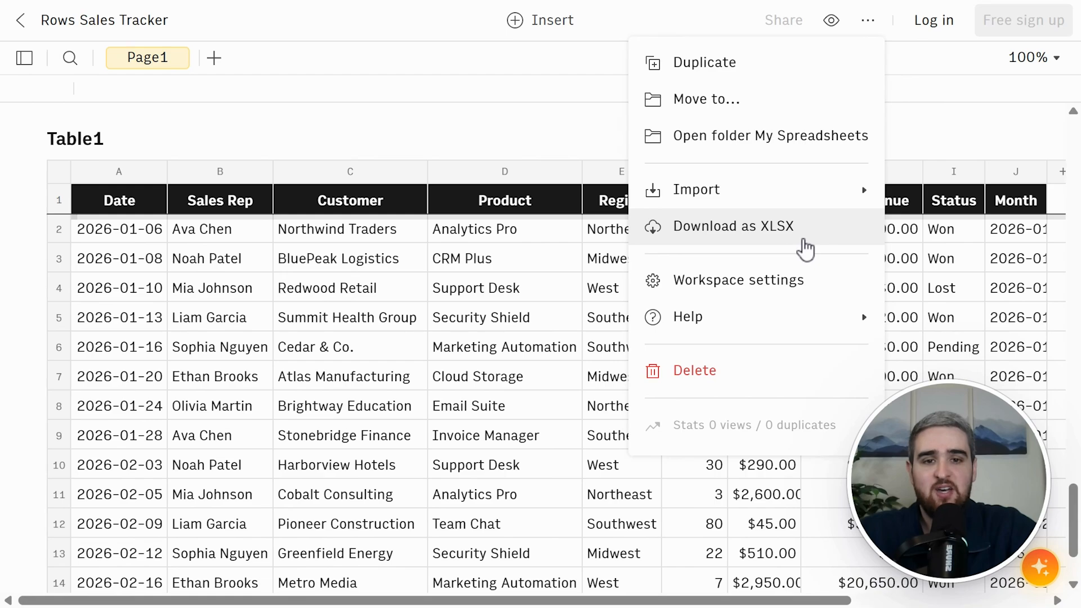
click(805, 250)
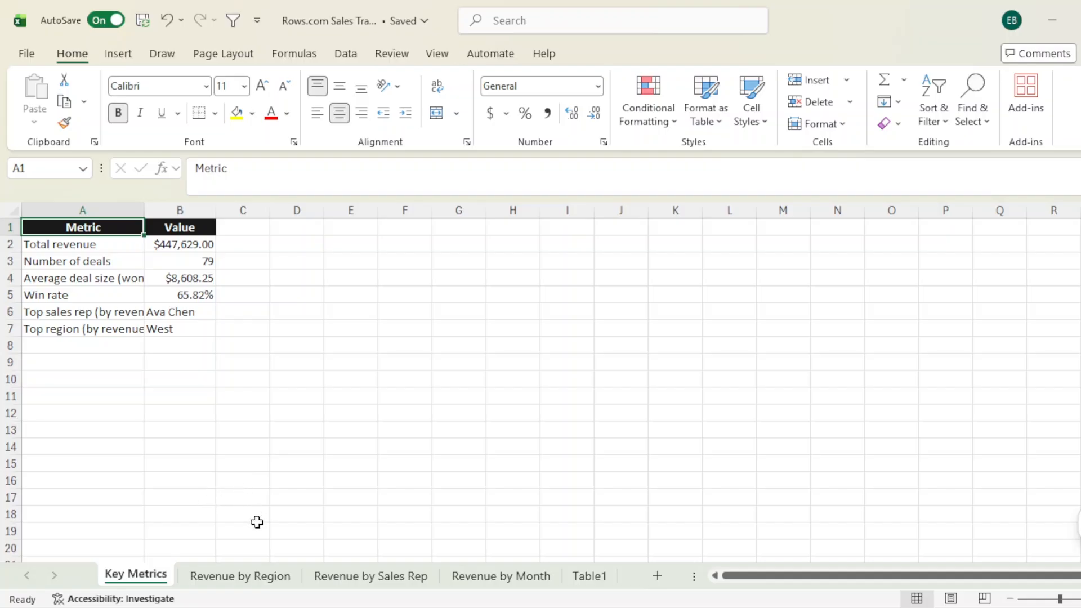
- Review the Revenue by Region, Revenue by Sales Rep, Revenue by Month and Table1 sheets of the exported workbook
click(263, 577)
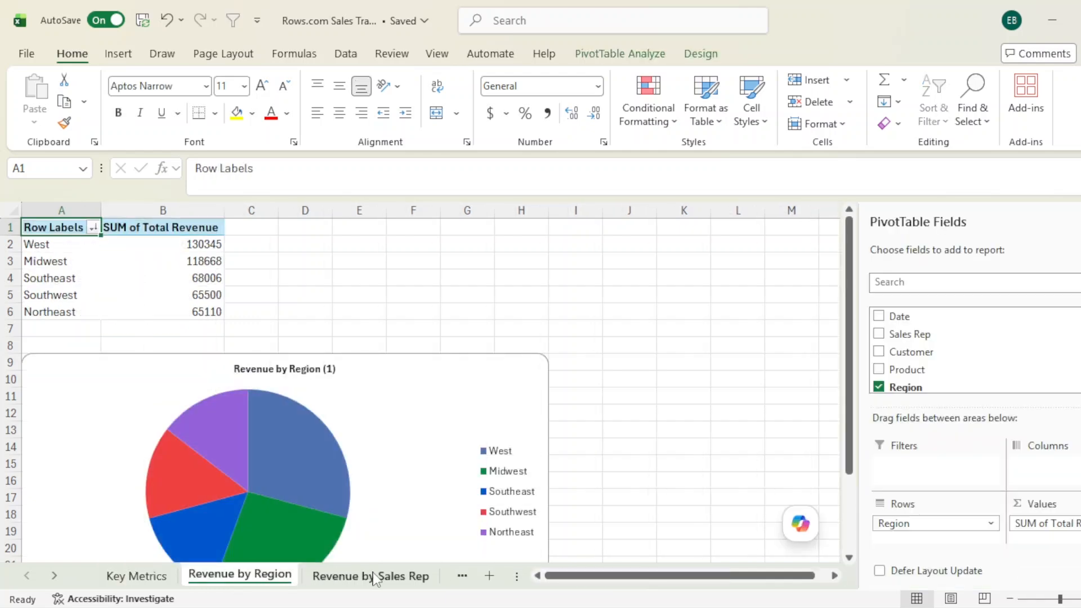
click(373, 578)
click(462, 576)
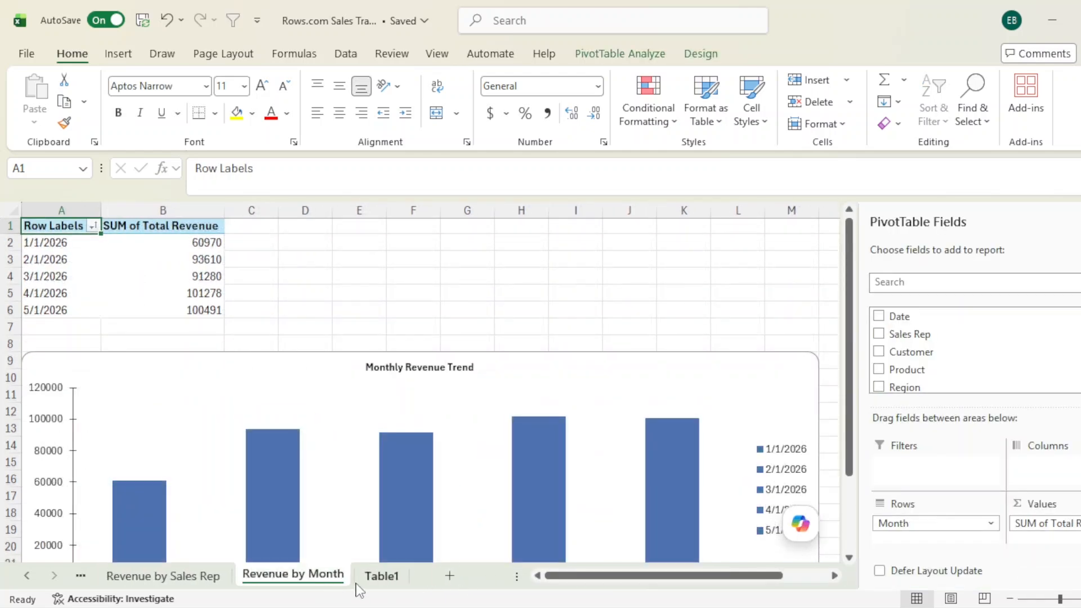
scroll(423, 434, down, 1)
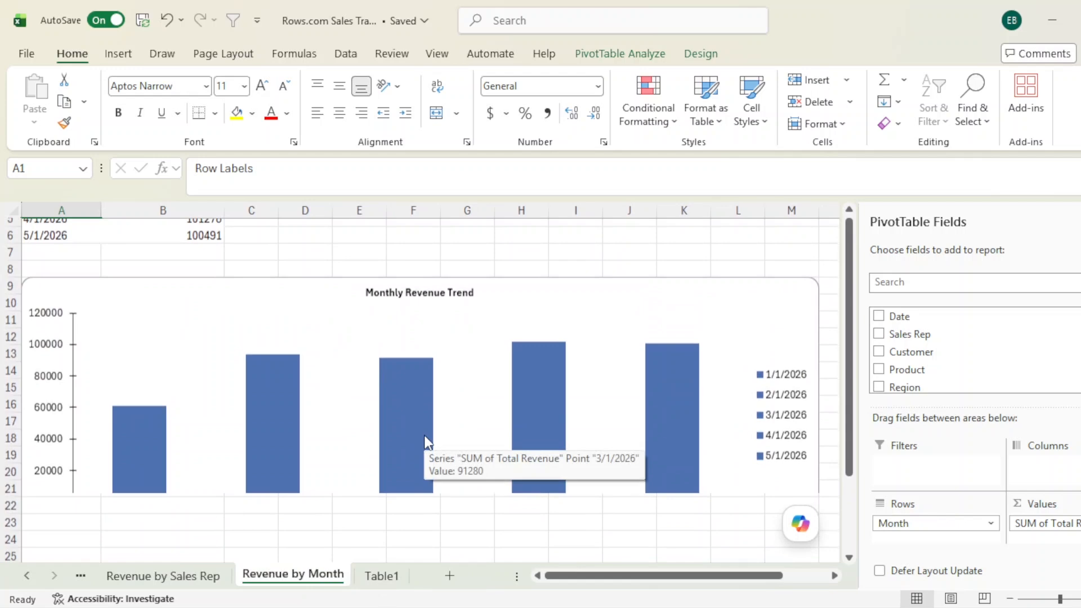
click(392, 576)
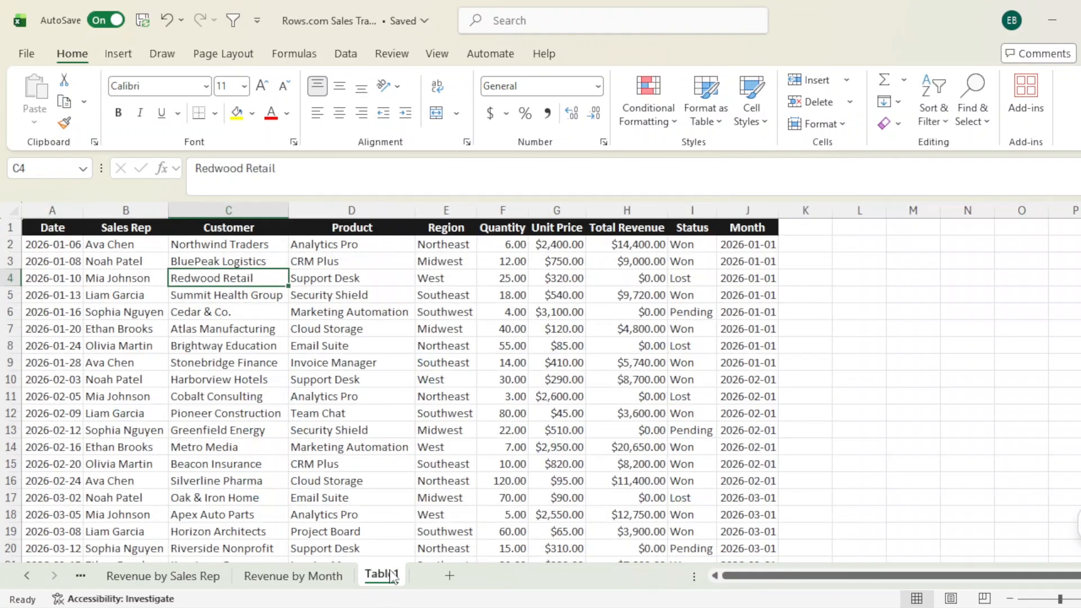
click(669, 389)
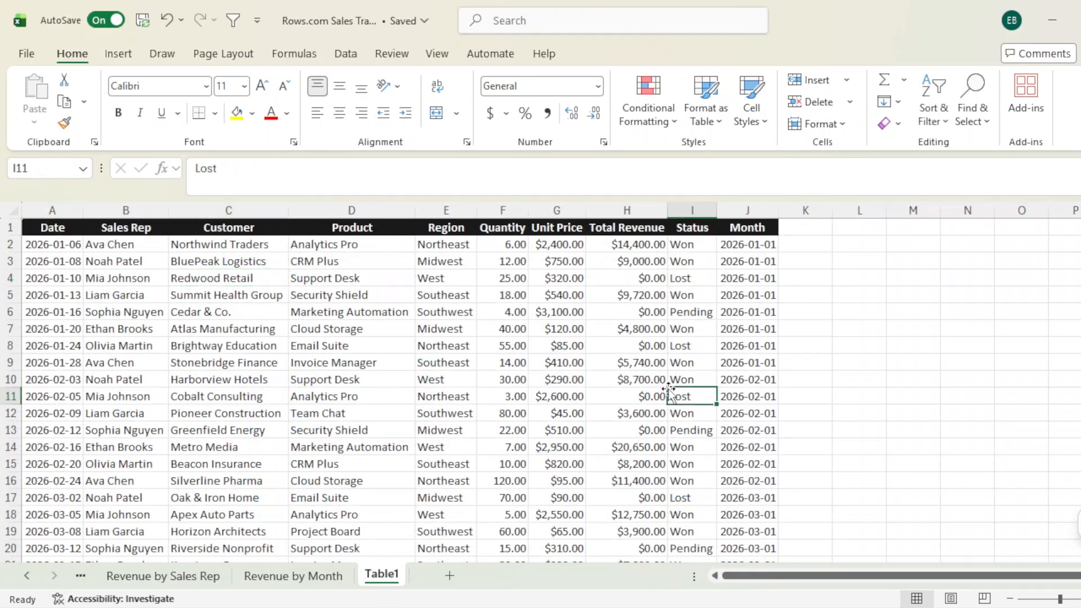
click(802, 231)
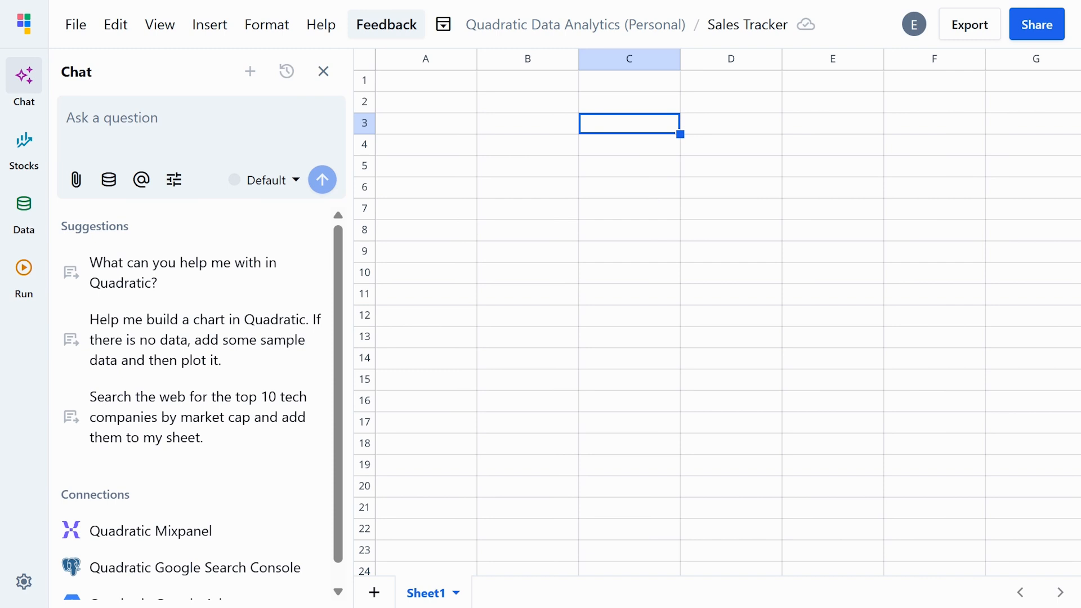
- Switch to Quadratic and import the exported Excel workbook from file into the blank Sales Tracker spreadsheet
click(527, 209)
click(210, 24)
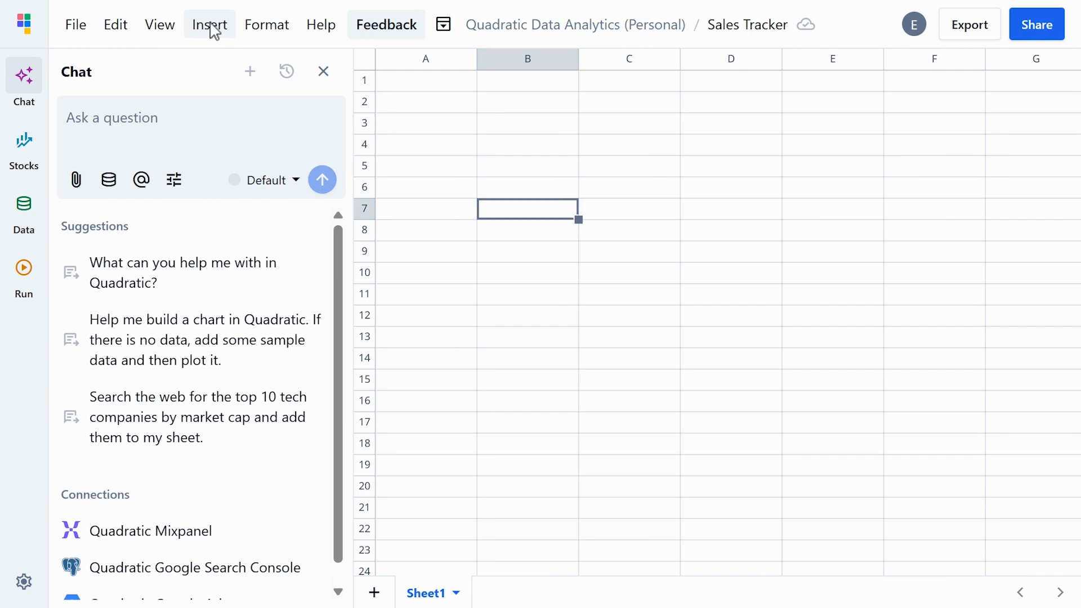
mouse_move(289, 138)
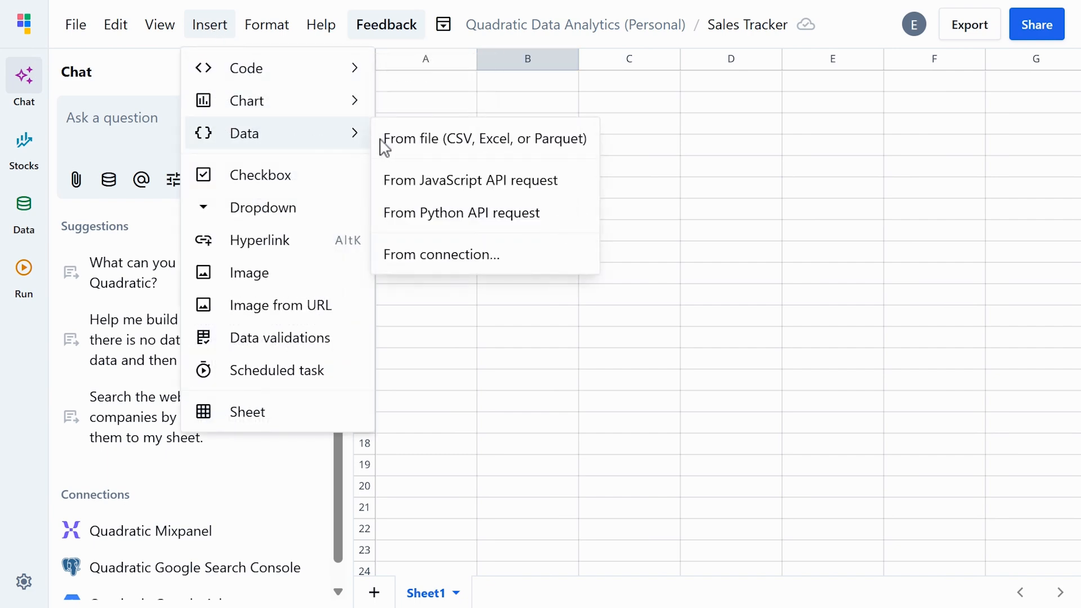
click(414, 148)
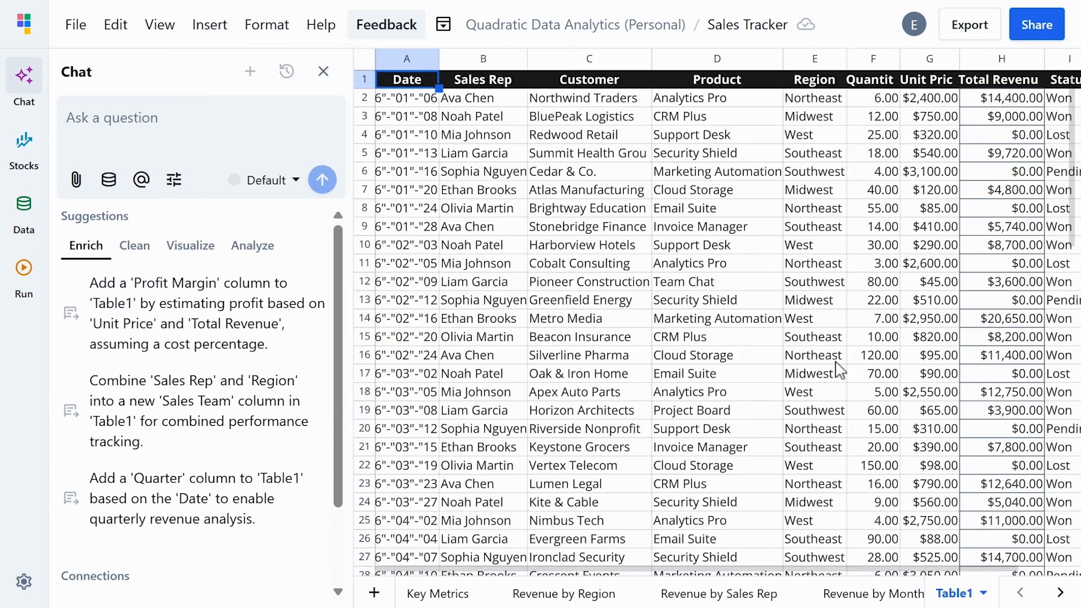
- Inspect the imported revenue summary sheets, Key Metrics and Table1 for formatting issues
click(846, 594)
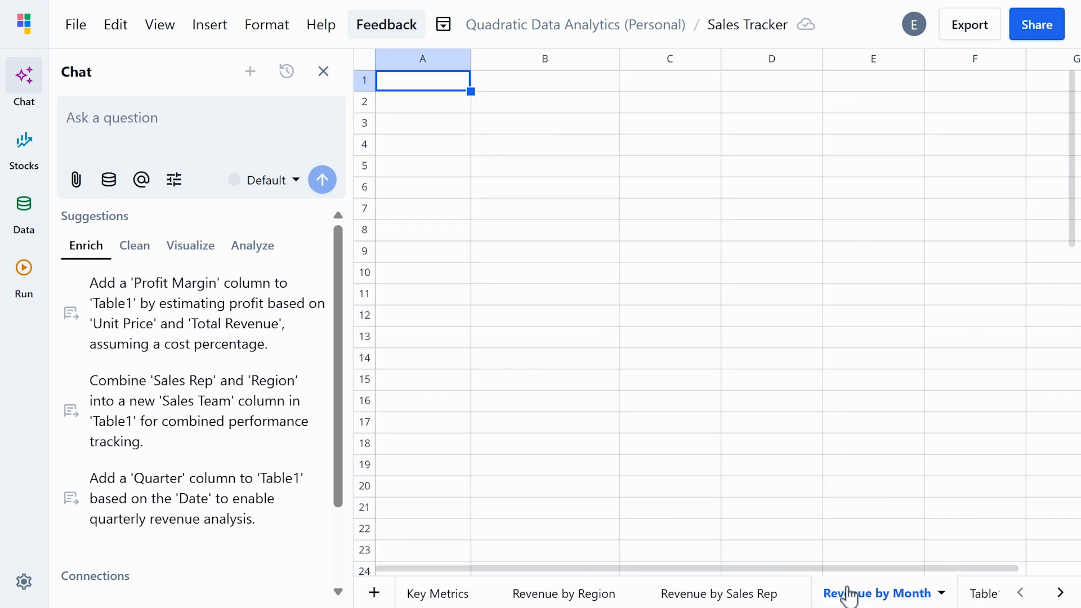
click(731, 595)
click(565, 595)
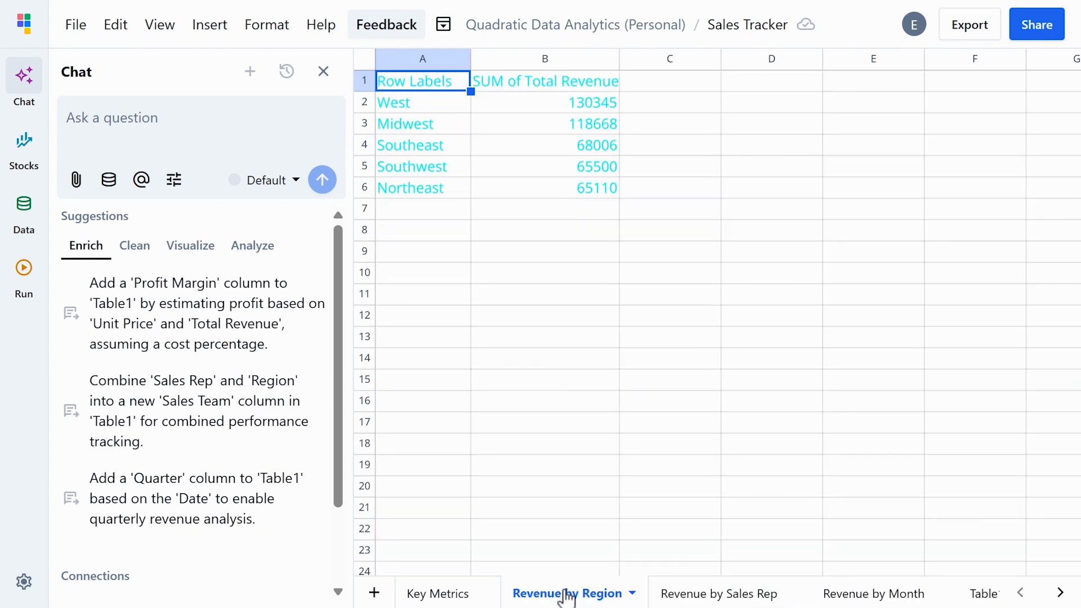
click(433, 594)
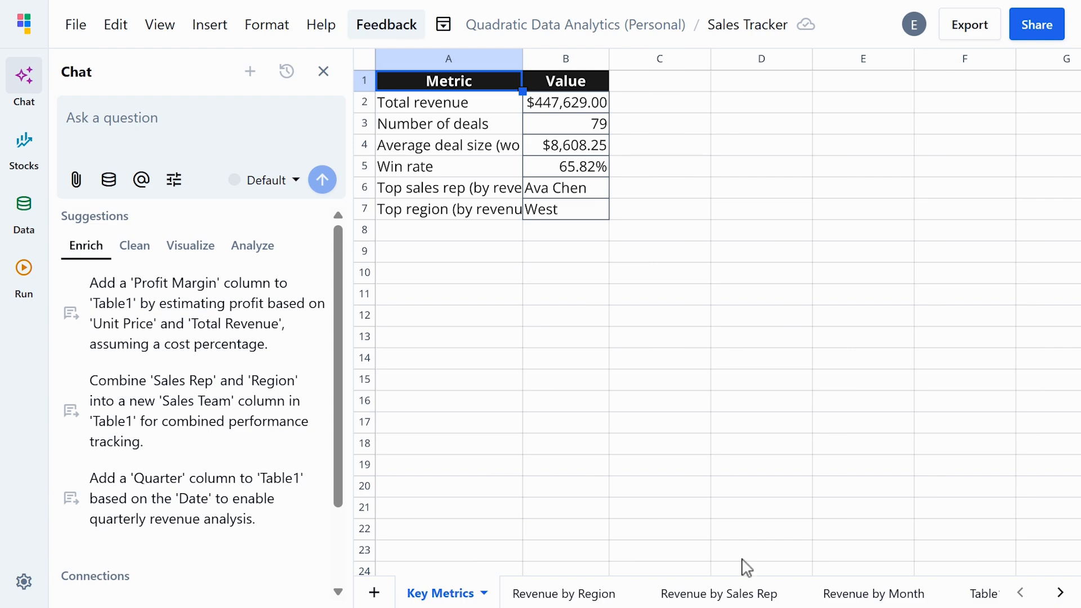
click(984, 594)
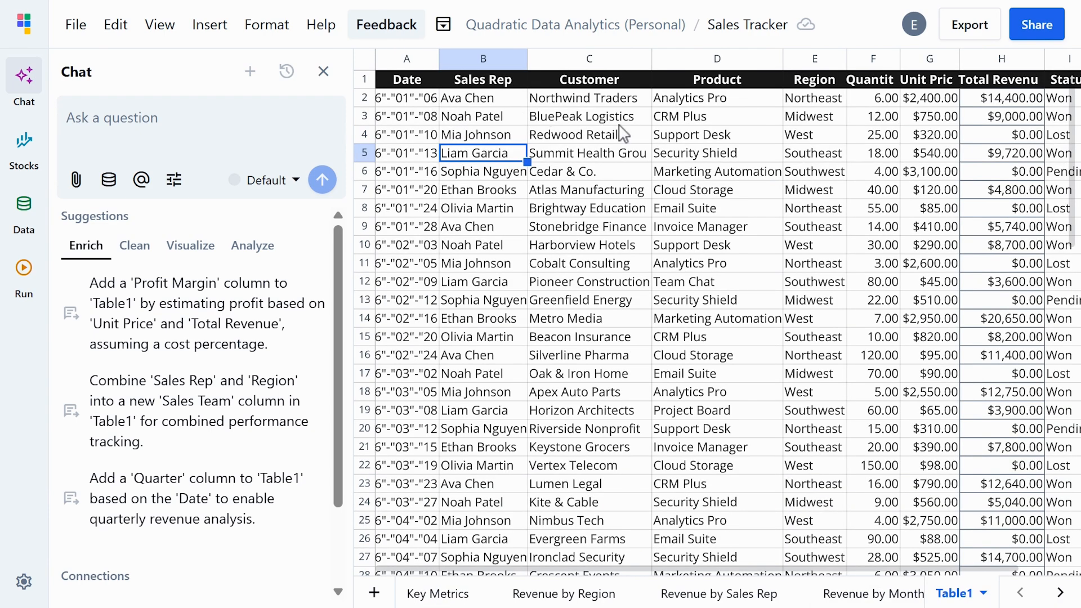
scroll(678, 141, right, 2)
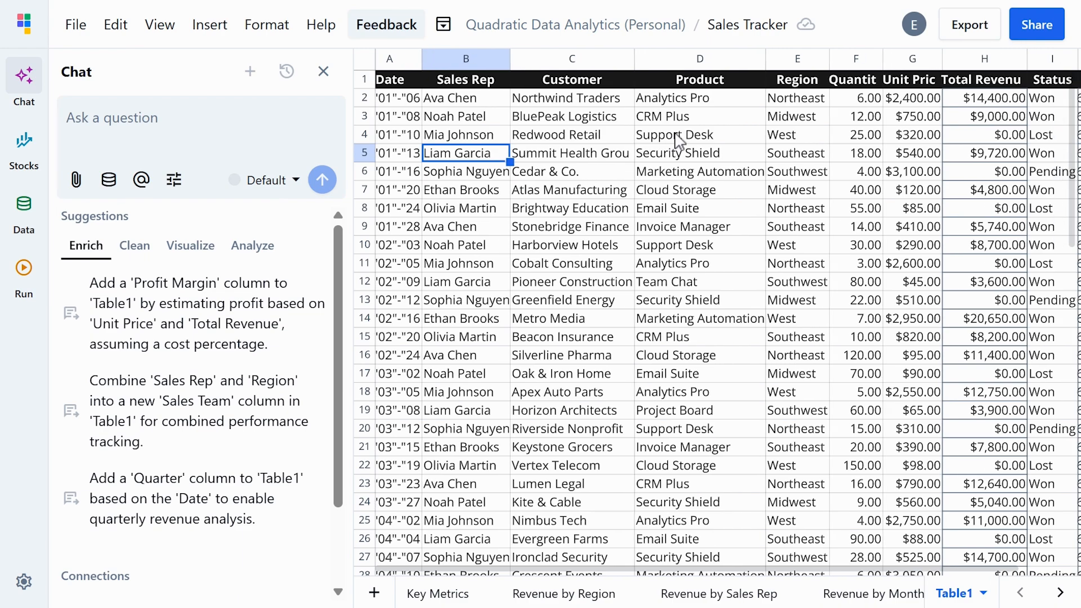
scroll(678, 141, left, 1)
- Ask the AI chat to "Fix the formatting issues from importing this file."
click(169, 119)
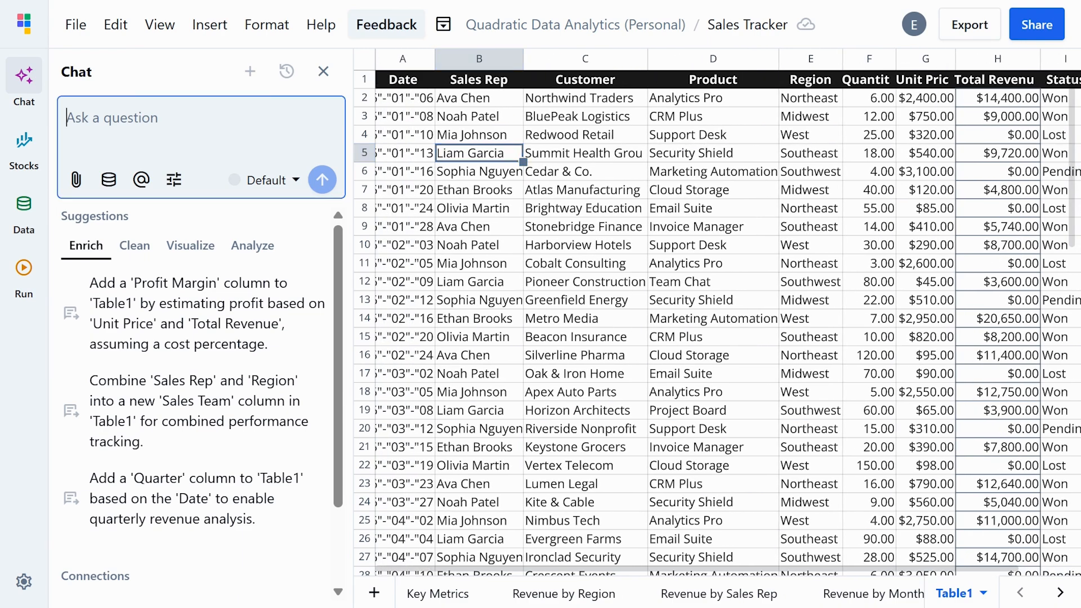
text(Fix the formatting issues from importing this file.)
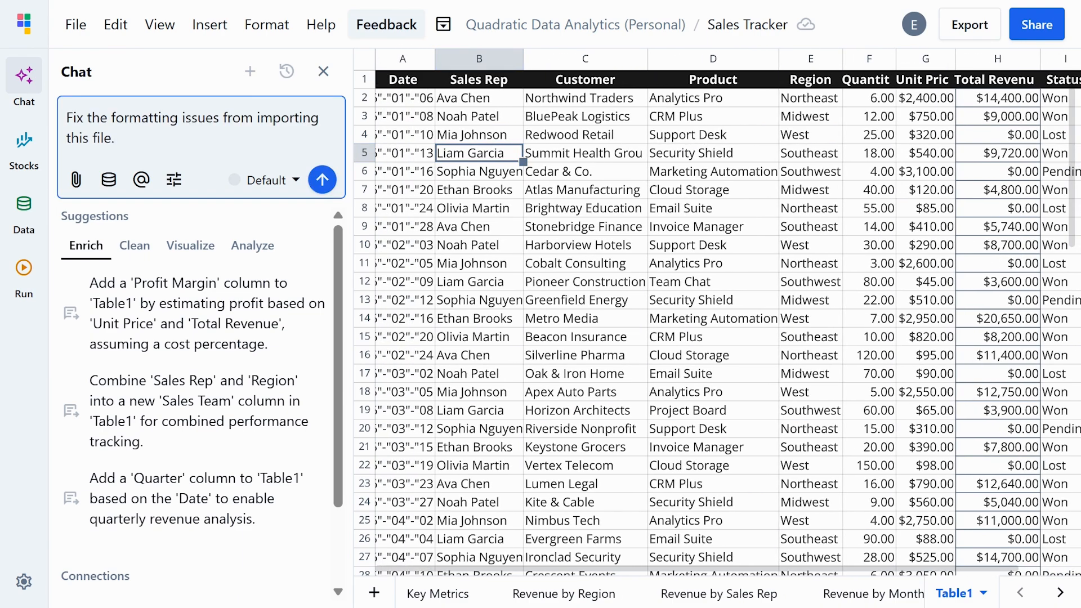
click(323, 181)
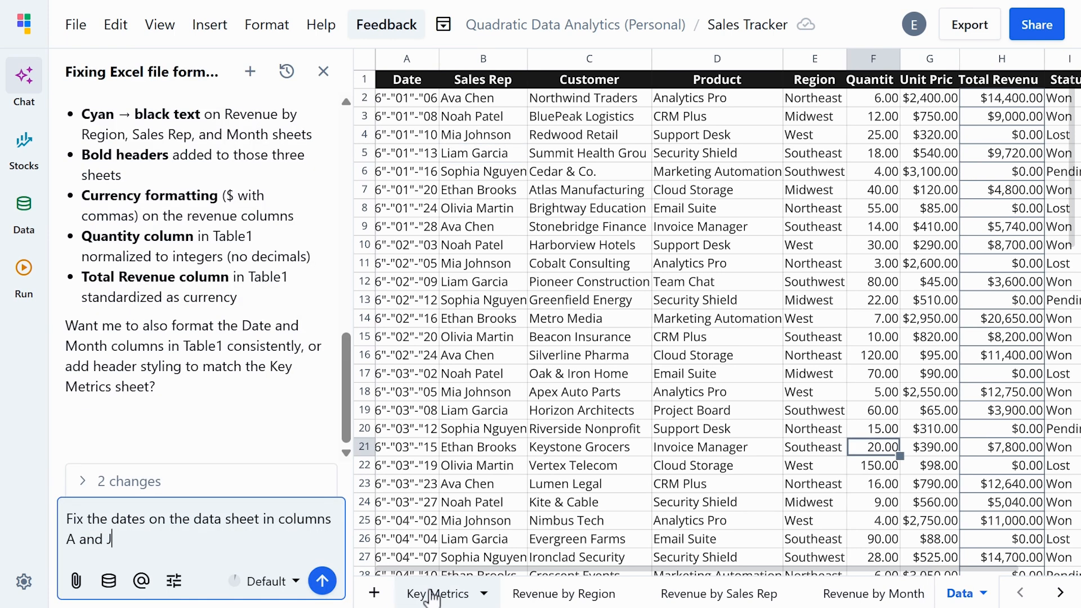
- Check the reformatted summary sheets and ask the AI chat to "Fix the dates on the data sheet in columns A and J"
click(432, 594)
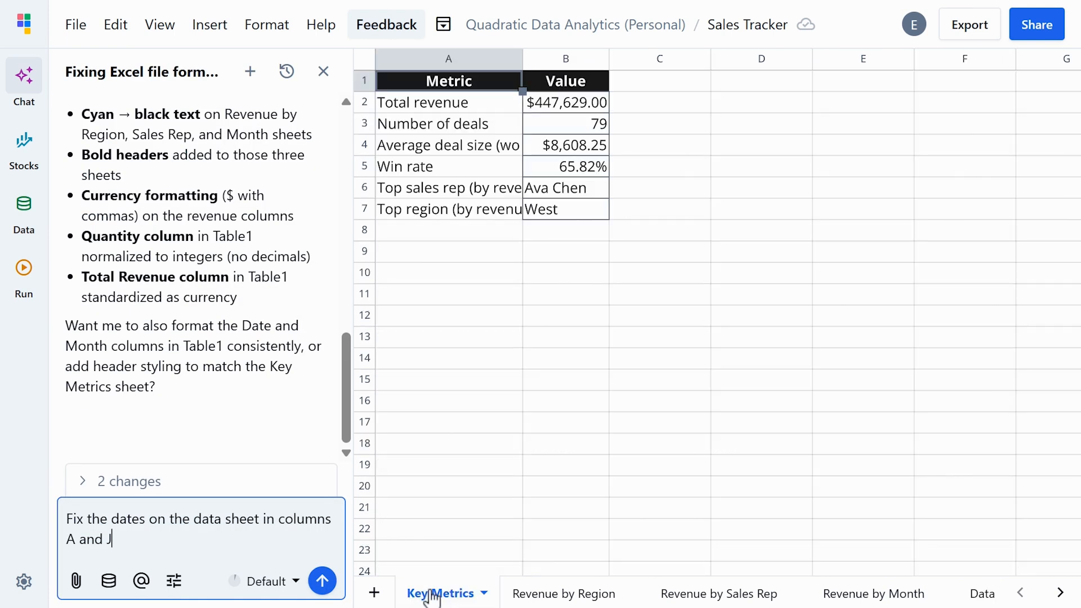
click(557, 594)
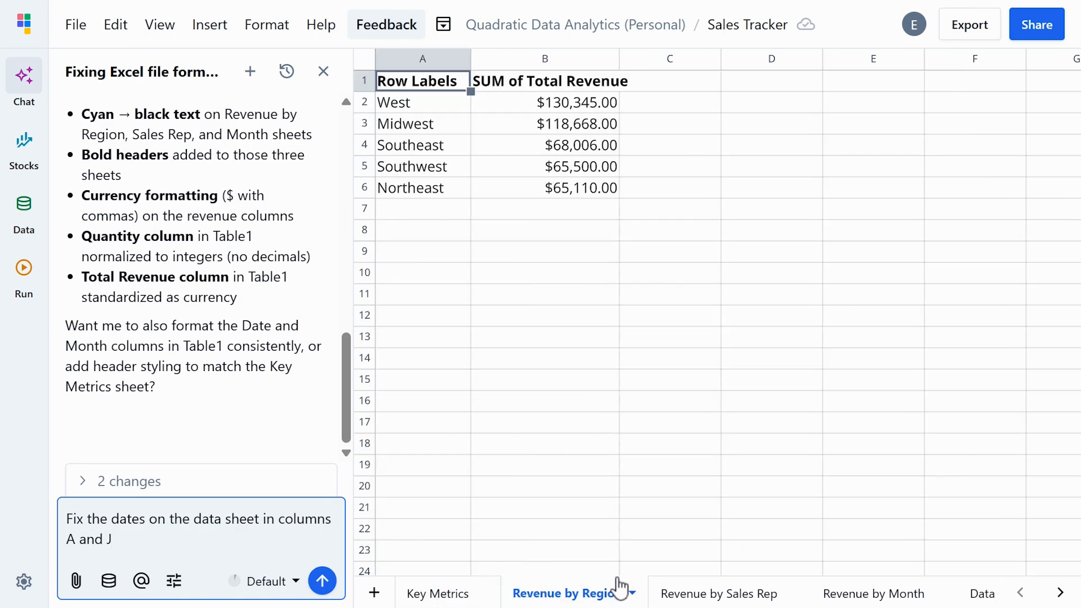
click(768, 595)
click(980, 593)
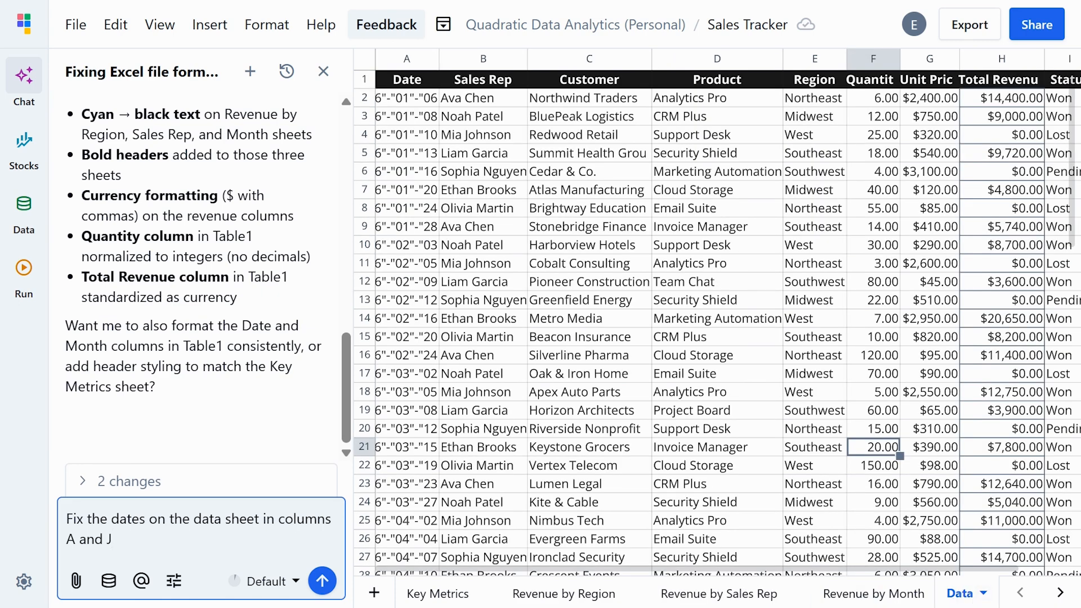
click(323, 583)
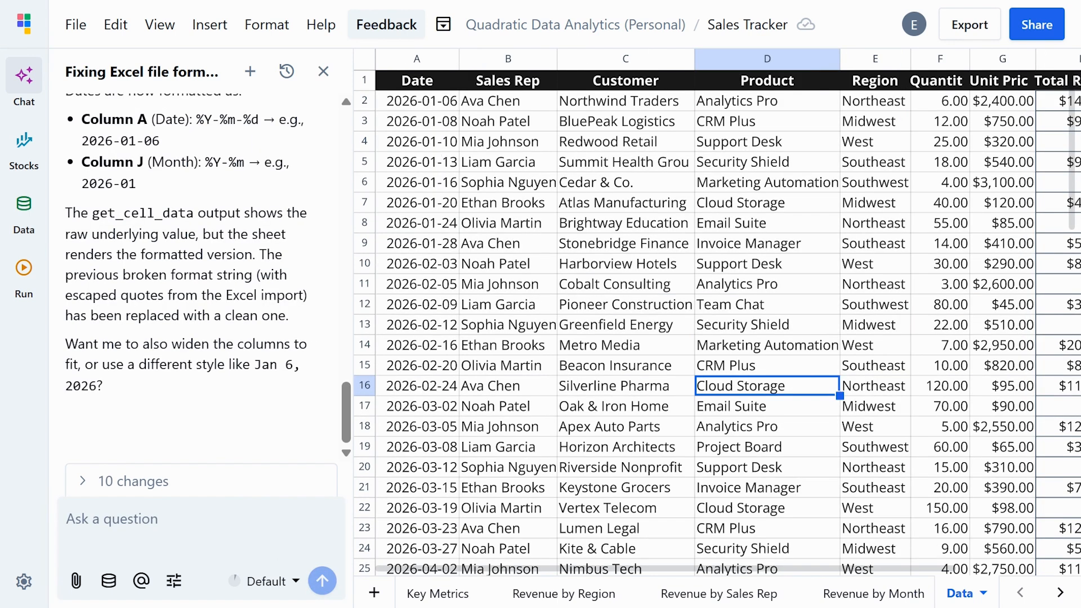
- Review the Key Metrics, Revenue by Region, Revenue by Sales Rep, Revenue by Month and Data sheets after the formatting fixes
click(432, 595)
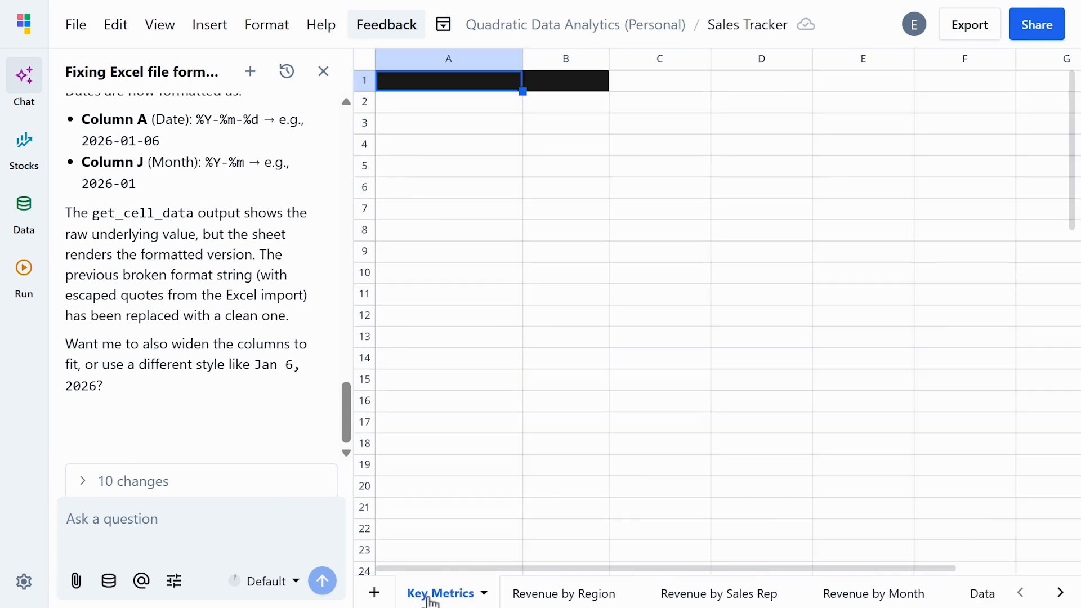
click(541, 597)
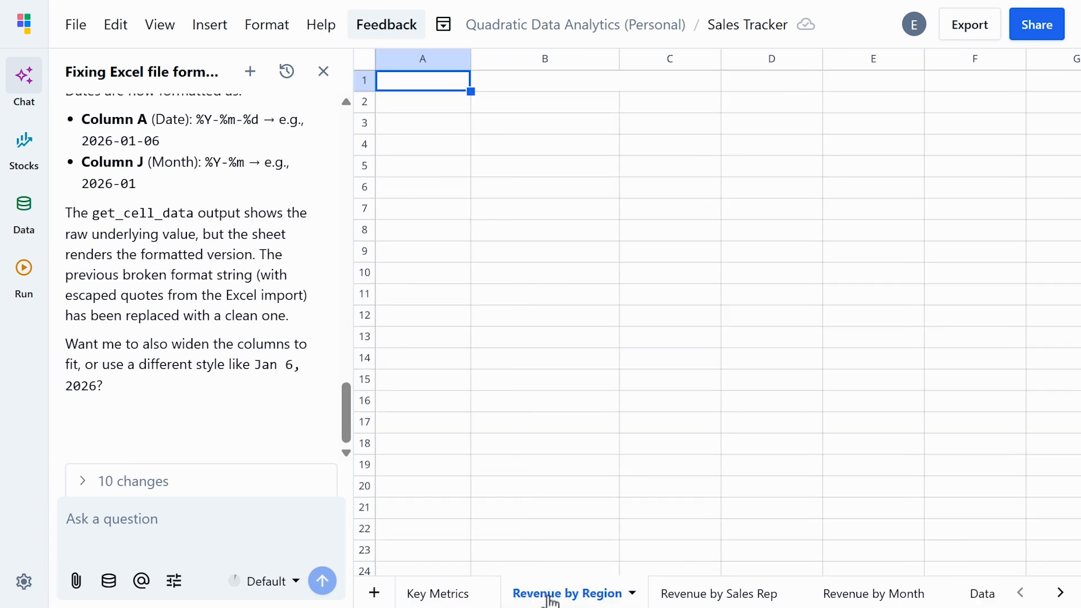
click(687, 597)
click(863, 596)
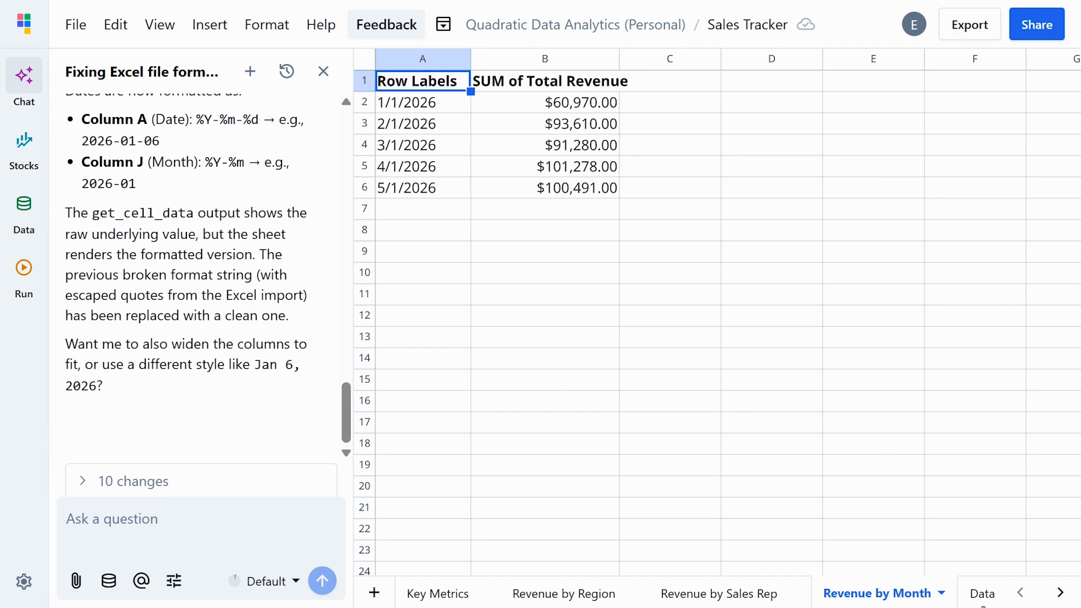
click(980, 593)
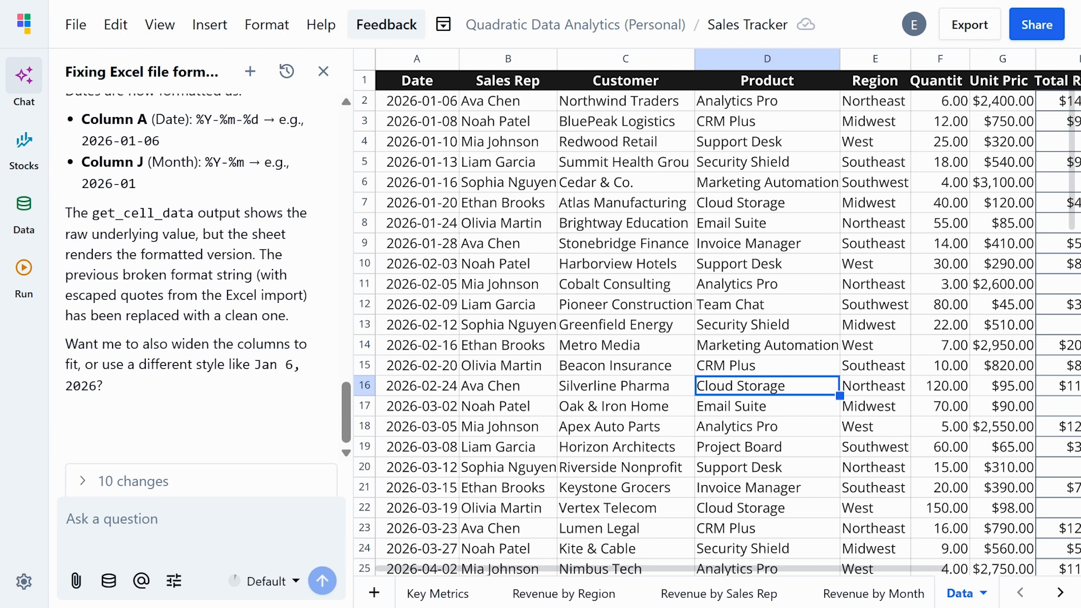
- Ask the AI chat to build a reusable sales tracker dashboard on a new sheet with KPIs, won revenue charts by month, region and rep, and a bullet summary
click(200, 519)
key(ctrl+v)
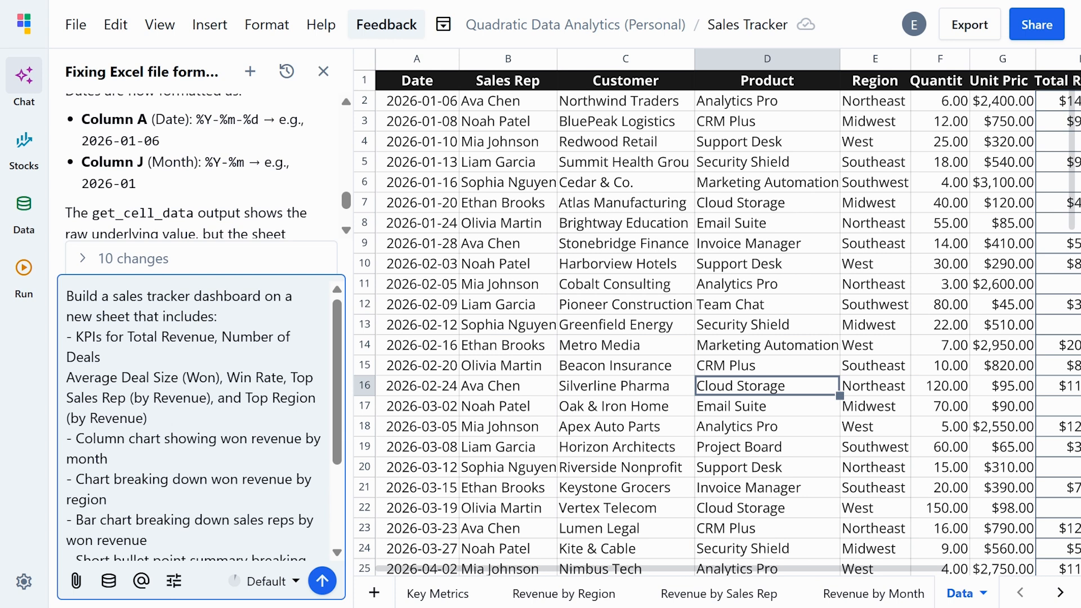
scroll(197, 419, down, 2)
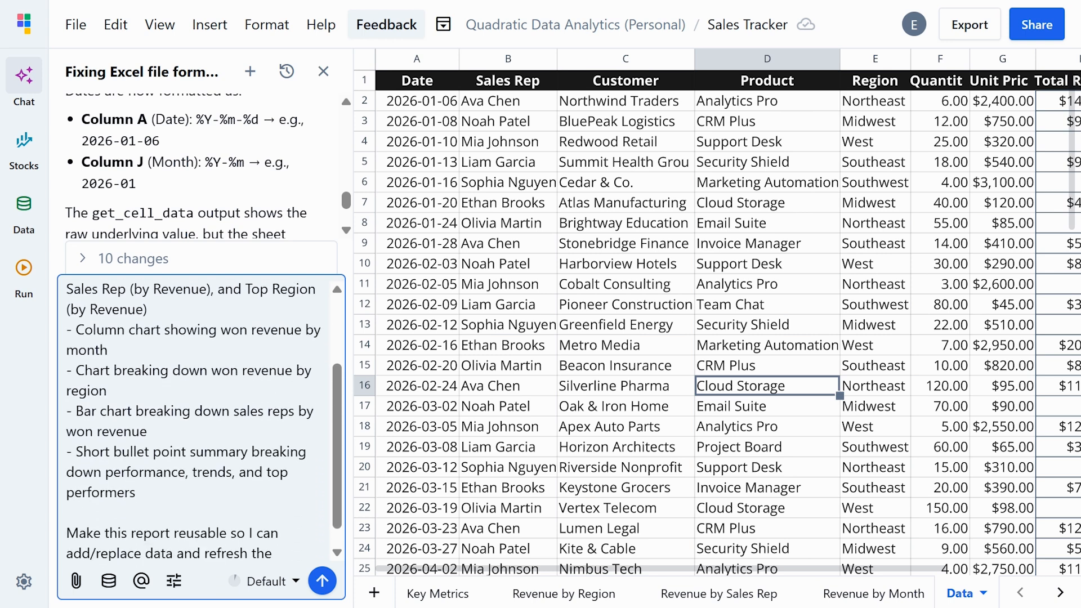
scroll(197, 420, down, 1)
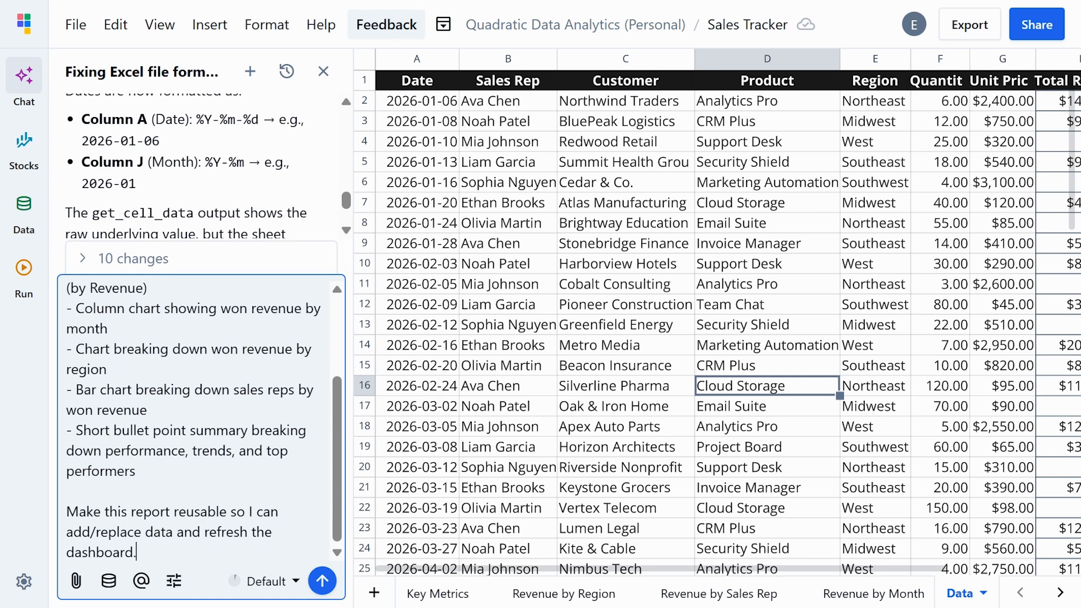
click(322, 581)
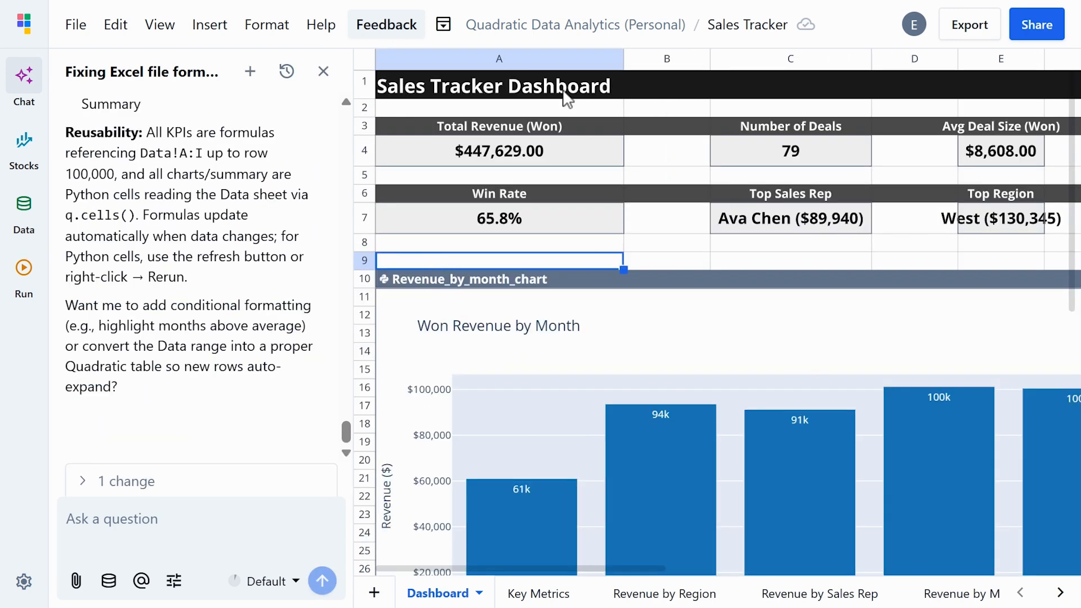
- Review the Dashboard sheet's KPIs, the won revenue charts by month, region and sales rep, and the performance summary
click(725, 248)
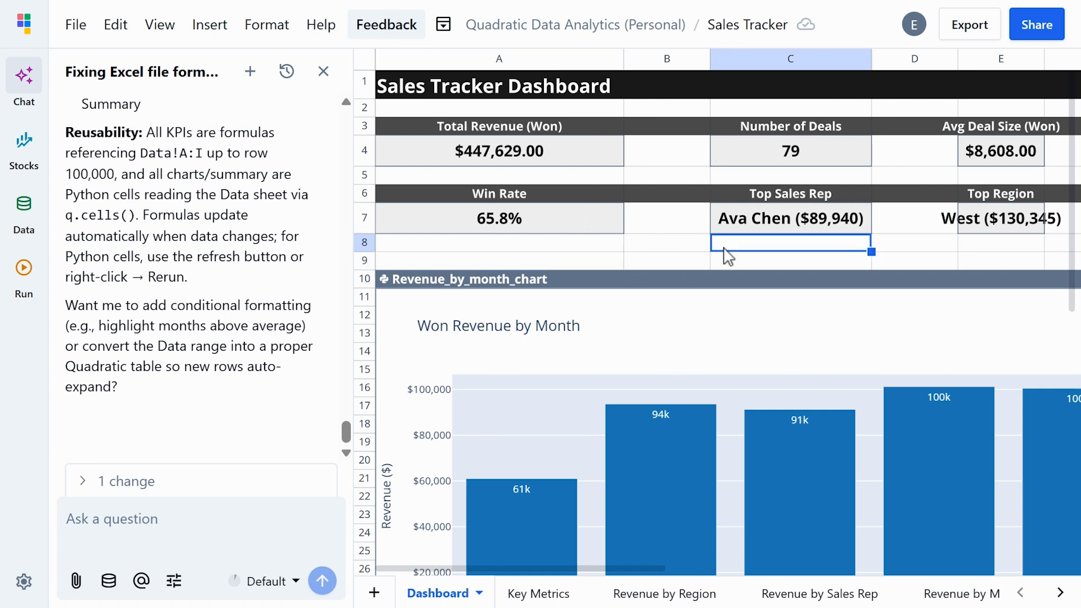
scroll(687, 332, down, 3)
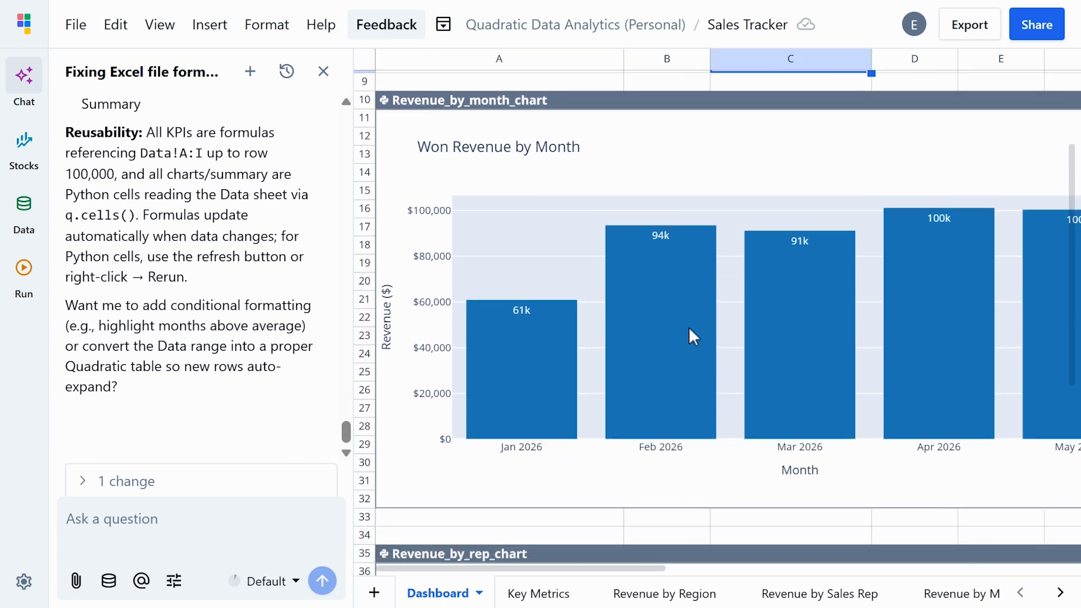
scroll(728, 310, right, 5)
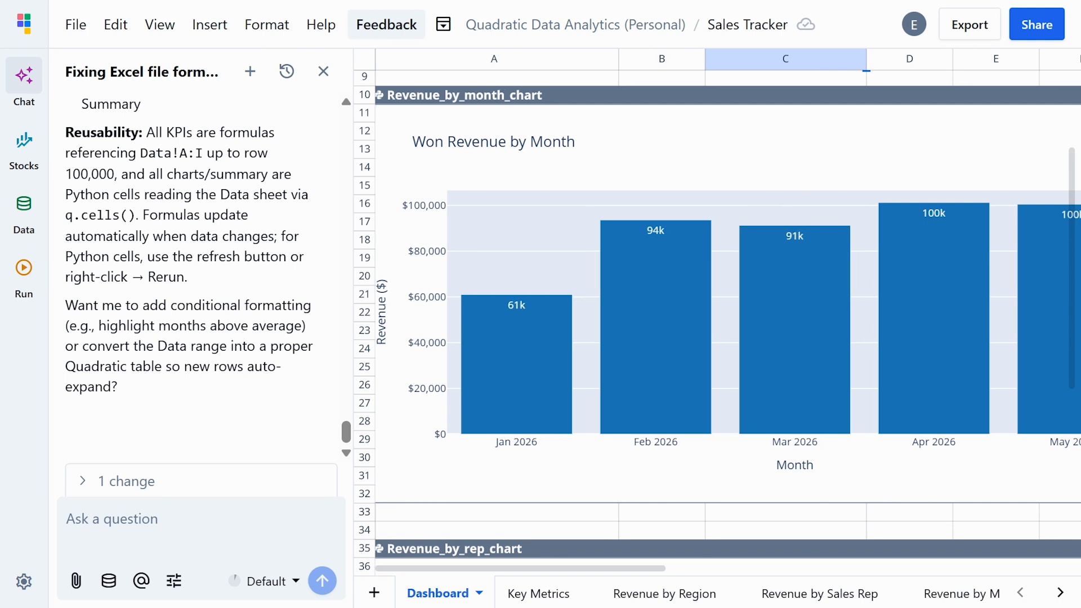
scroll(728, 312, right, 4)
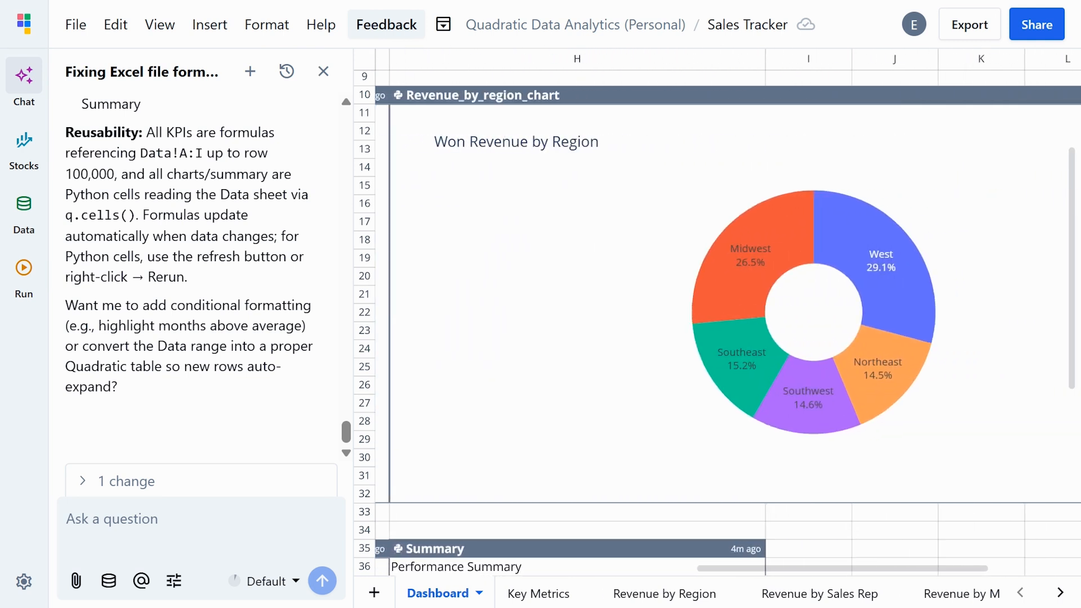
scroll(727, 312, down, 1)
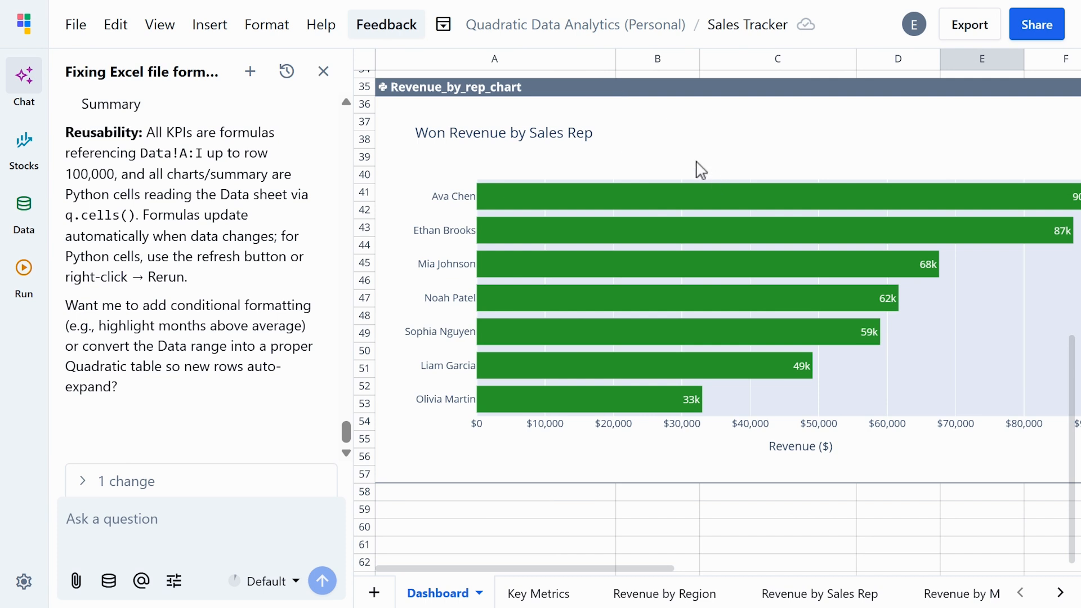
scroll(756, 150, right, 10)
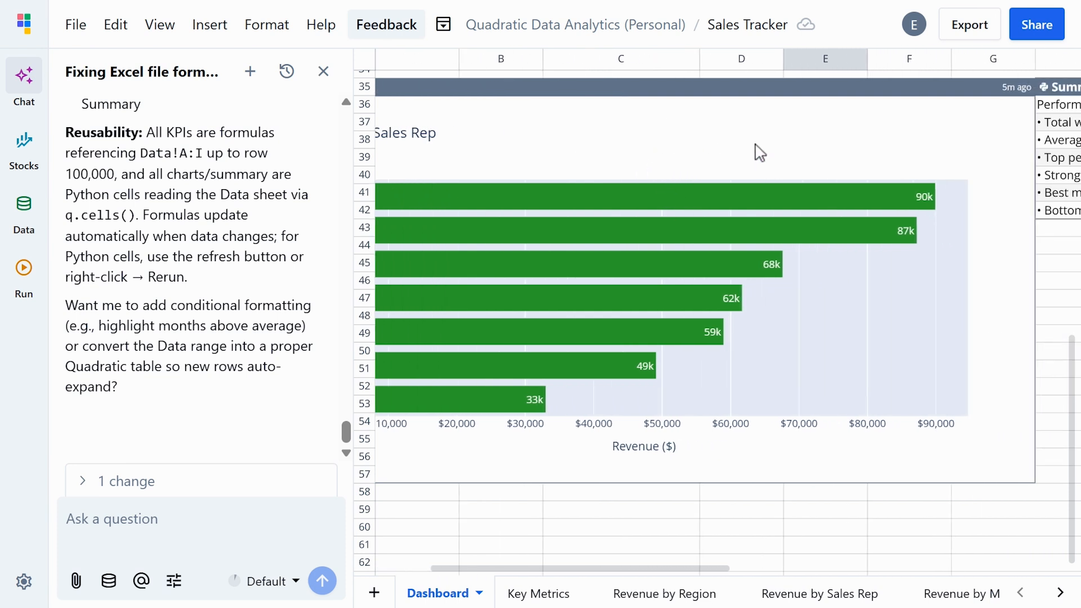
scroll(755, 150, right, 2)
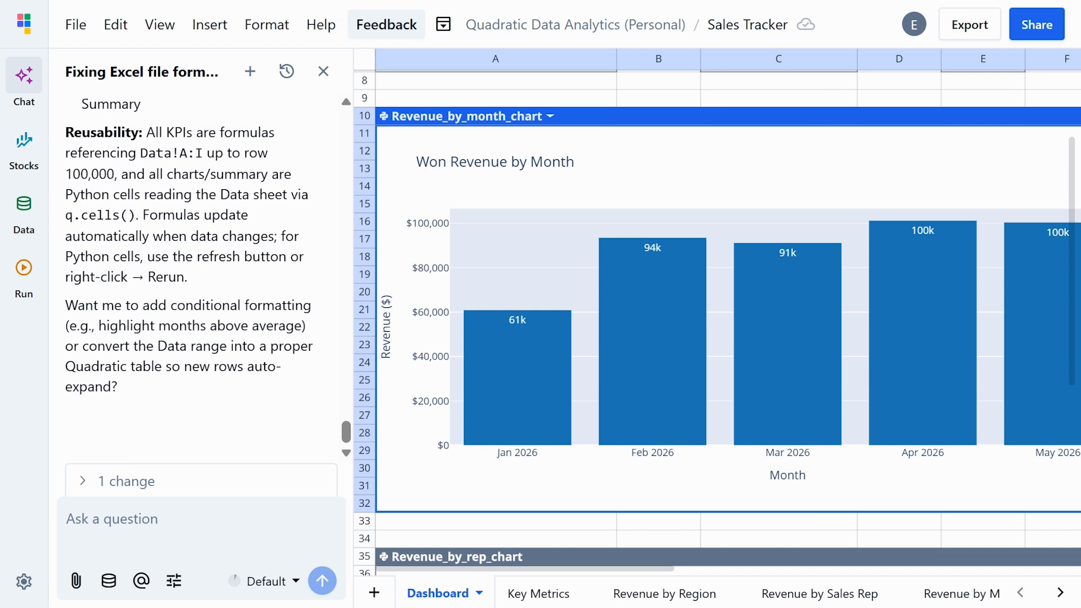
scroll(716, 315, down, 8)
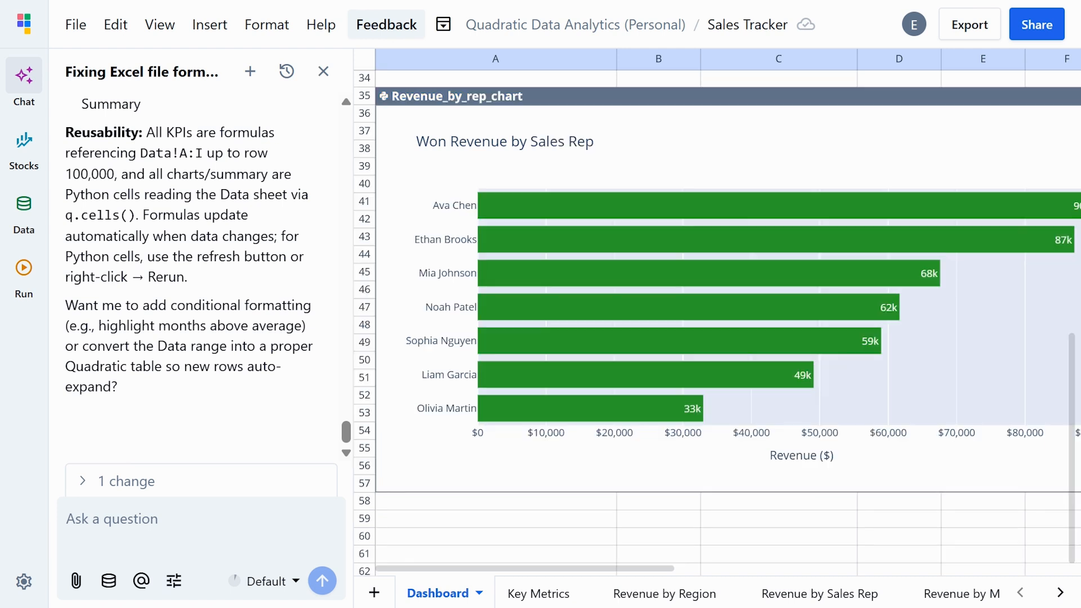